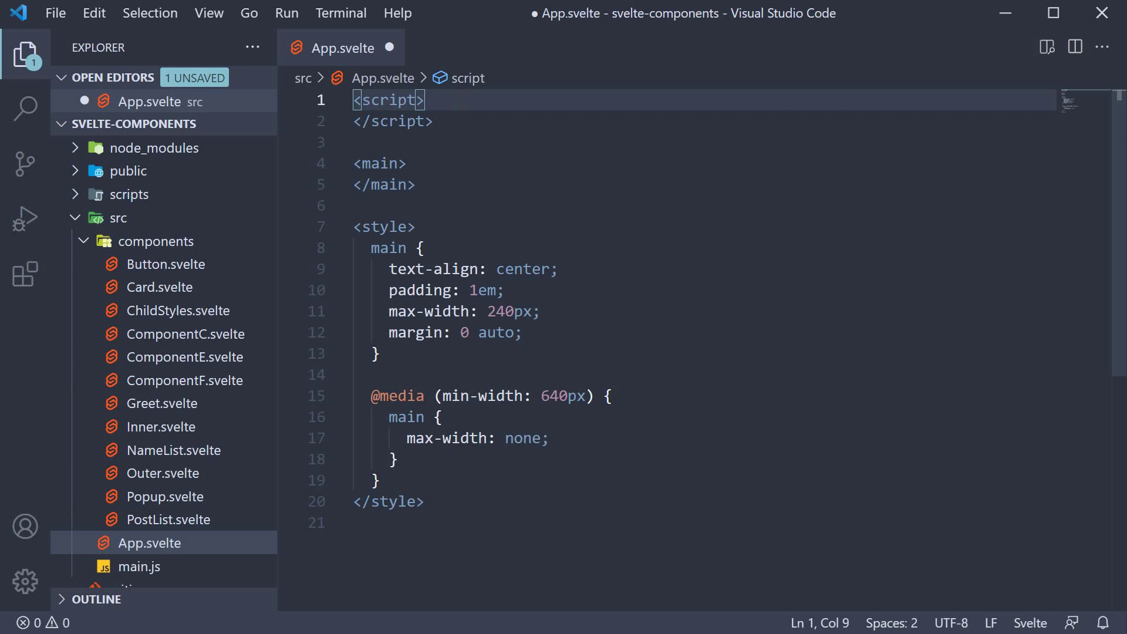
# Step: Create a new file named AutoFocus.svelte in the components folder and hide the sidebar
pyautogui.moveTo(132, 124)
pyautogui.click(185, 239)
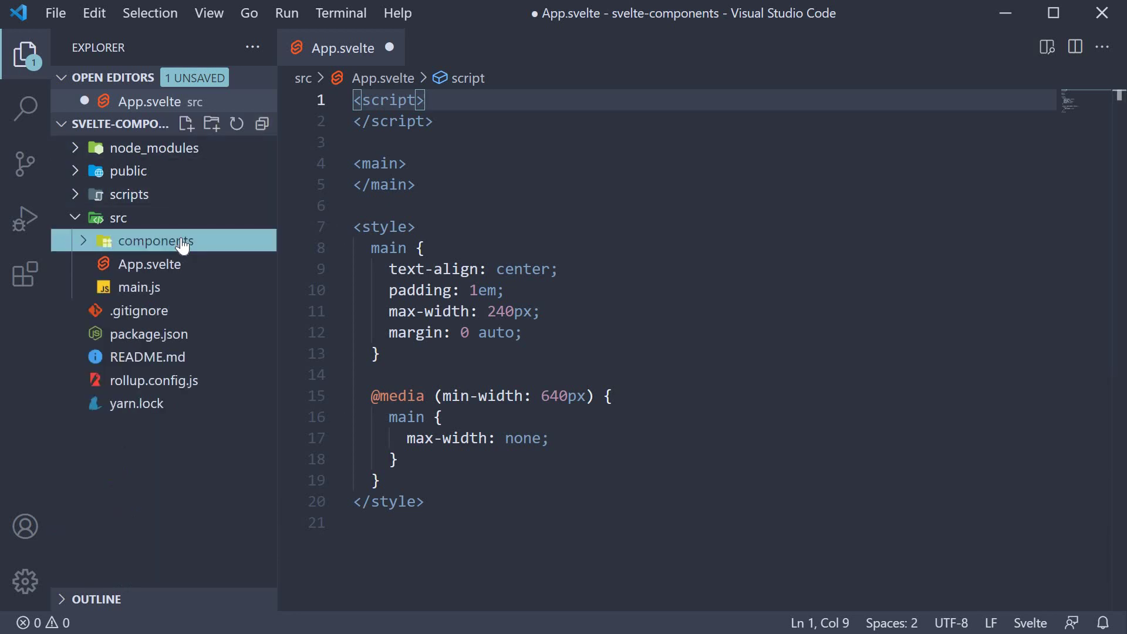
pyautogui.click(187, 125)
pyautogui.write('AutoFocus')
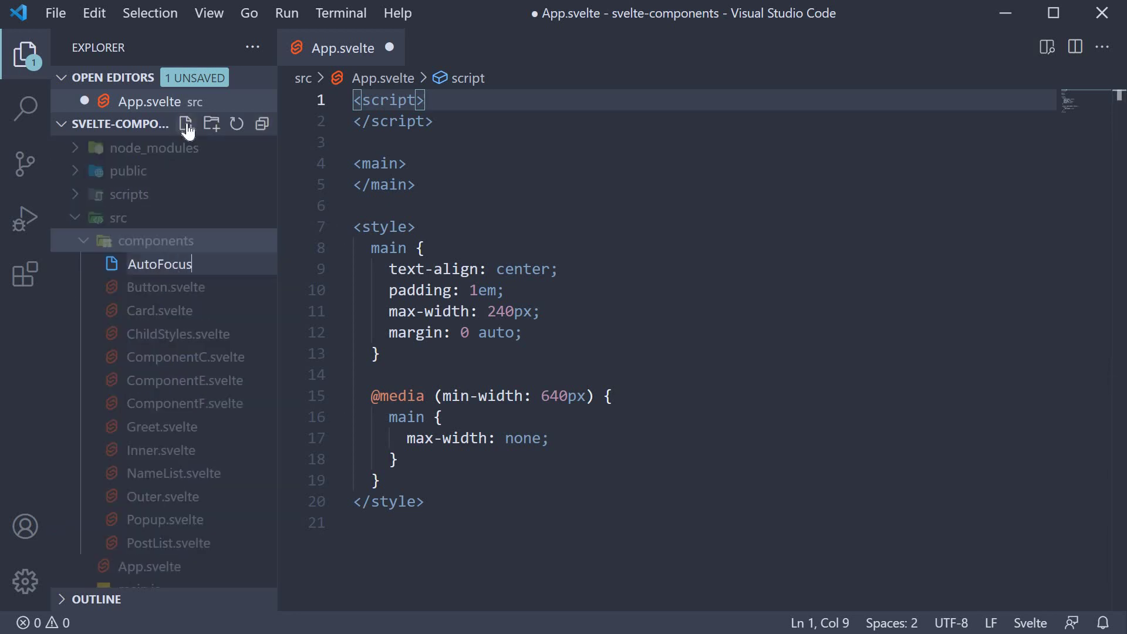
pyautogui.write('.svelte')
pyautogui.press('Return')
pyautogui.hotkey('ctrl', 'b')
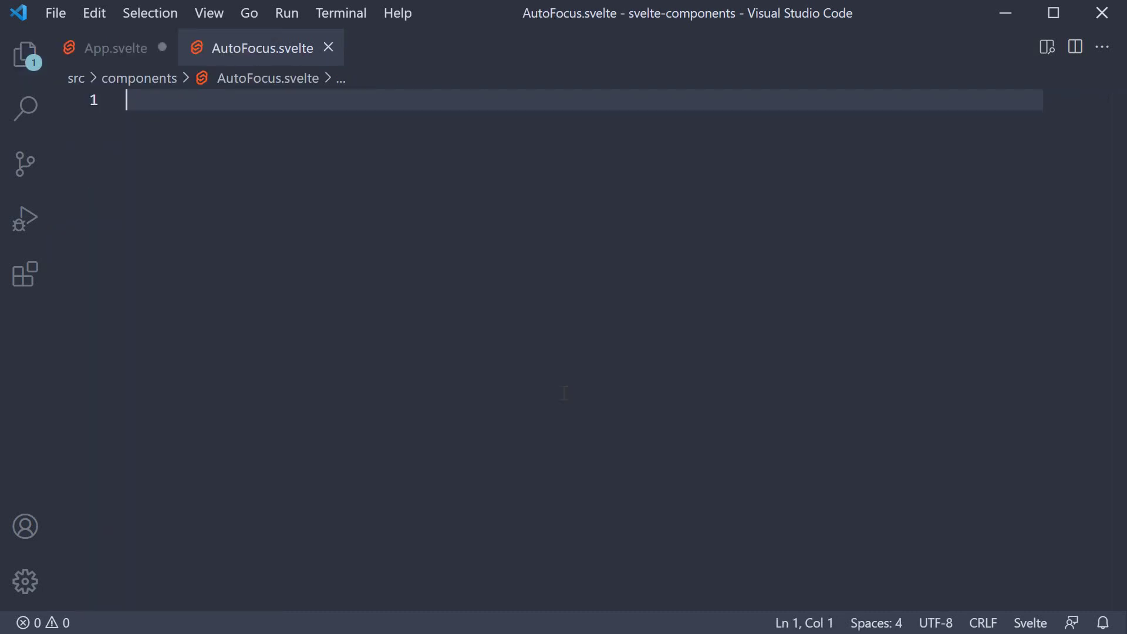
pyautogui.write('input')
# Step: Add a <input type="text" /> element via Emmet and save the component
pyautogui.press('Tab')
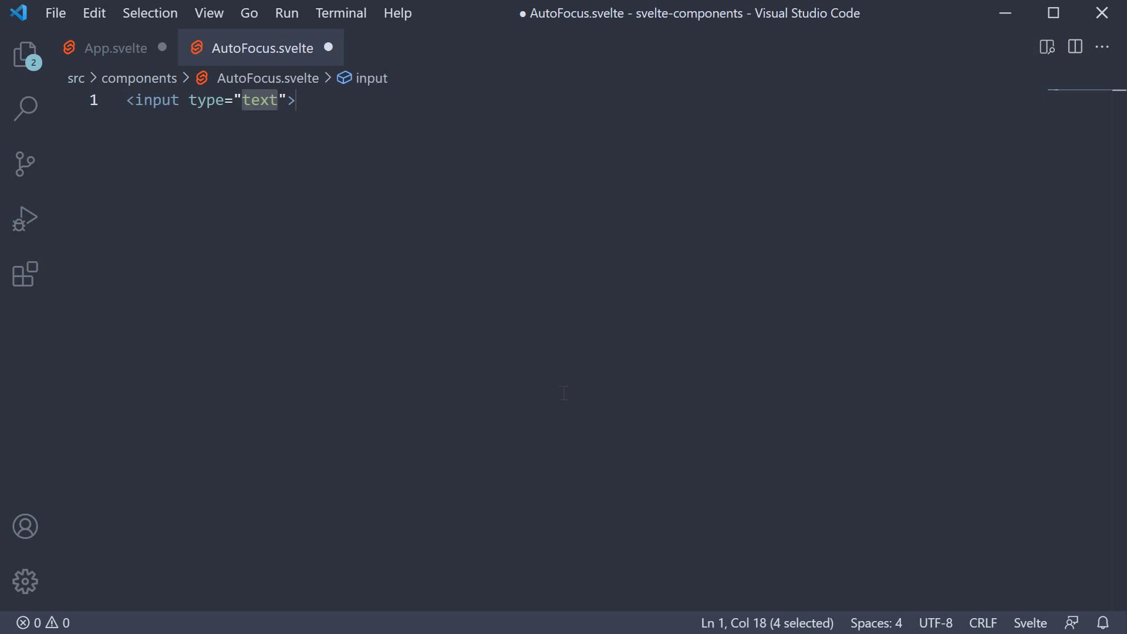
pyautogui.press('Tab')
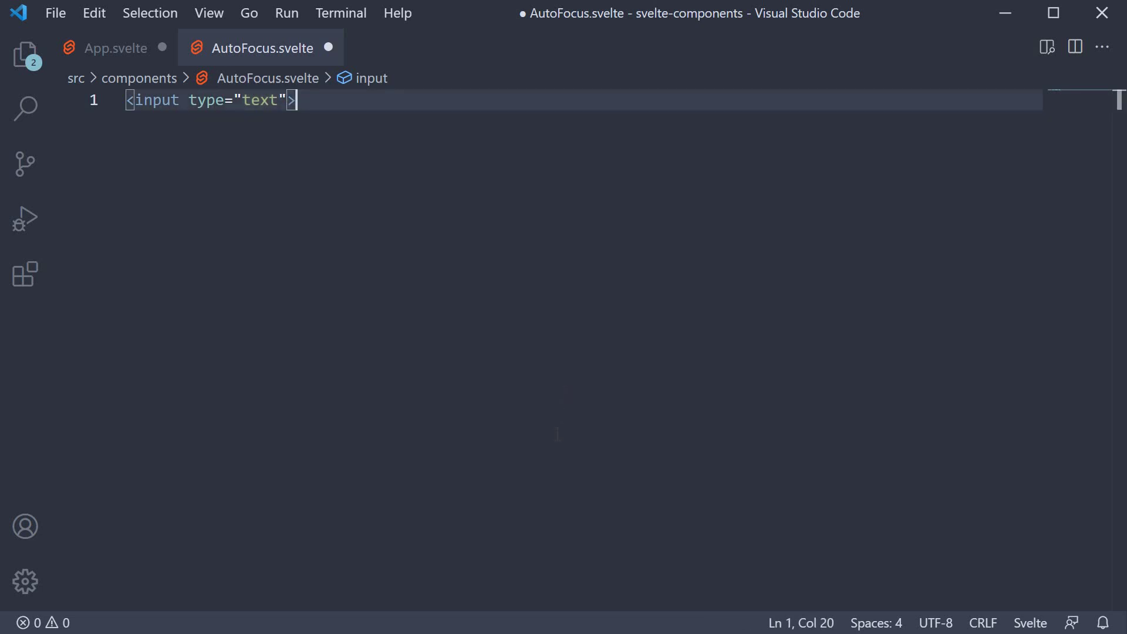
pyautogui.press('Return')
pyautogui.hotkey('ctrl', 's')
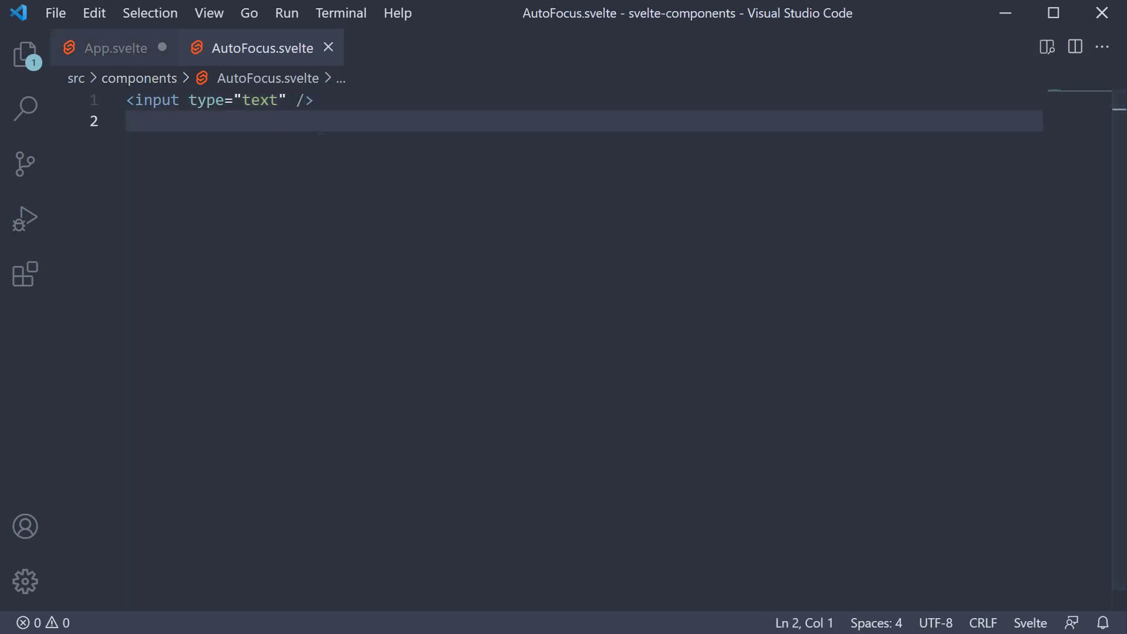
# Step: In App.svelte's script, import AutoFocus from './components/AutoFocus.svelte'
pyautogui.click(116, 48)
pyautogui.press('Return')
pyautogui.write('import AutoFocus from ')
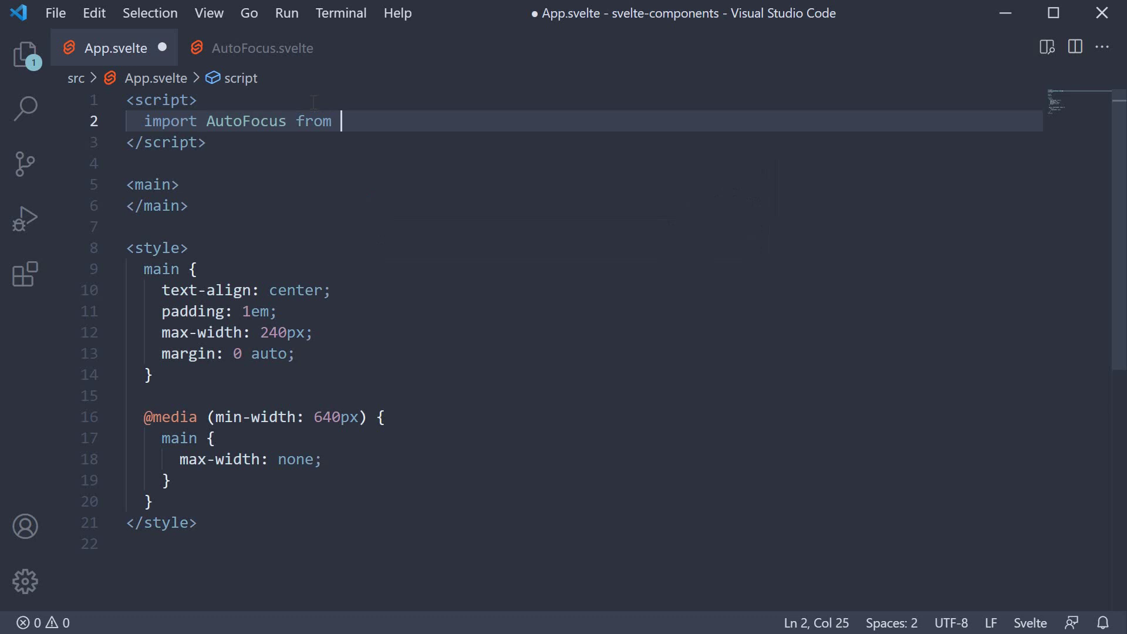
pyautogui.write("'./")
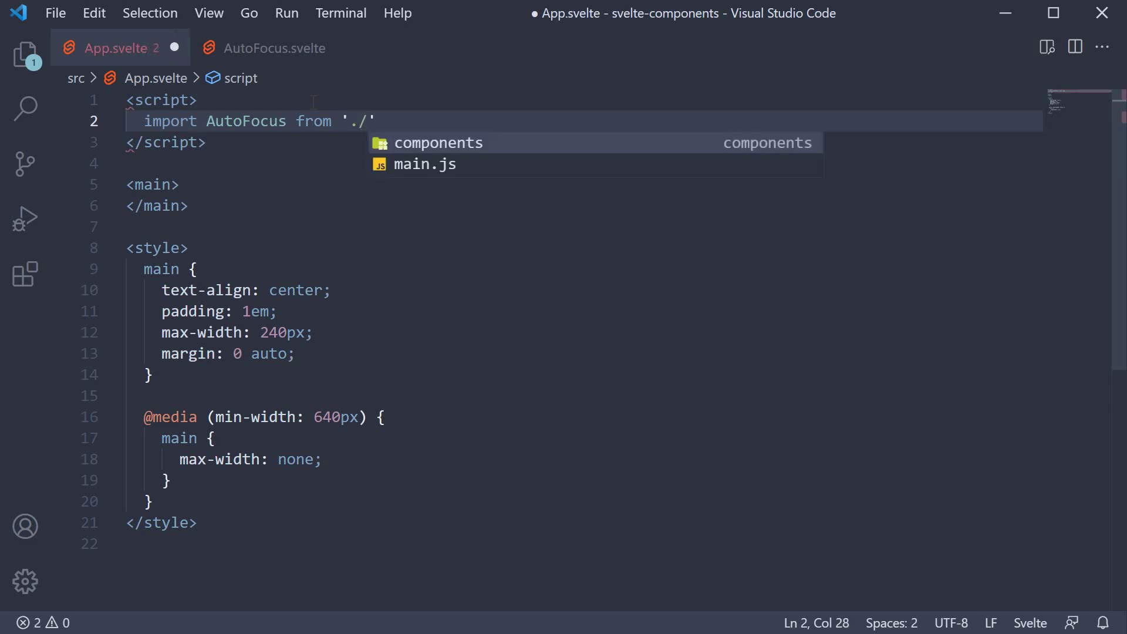
pyautogui.press('Return')
pyautogui.write('/A')
pyautogui.press('Return')
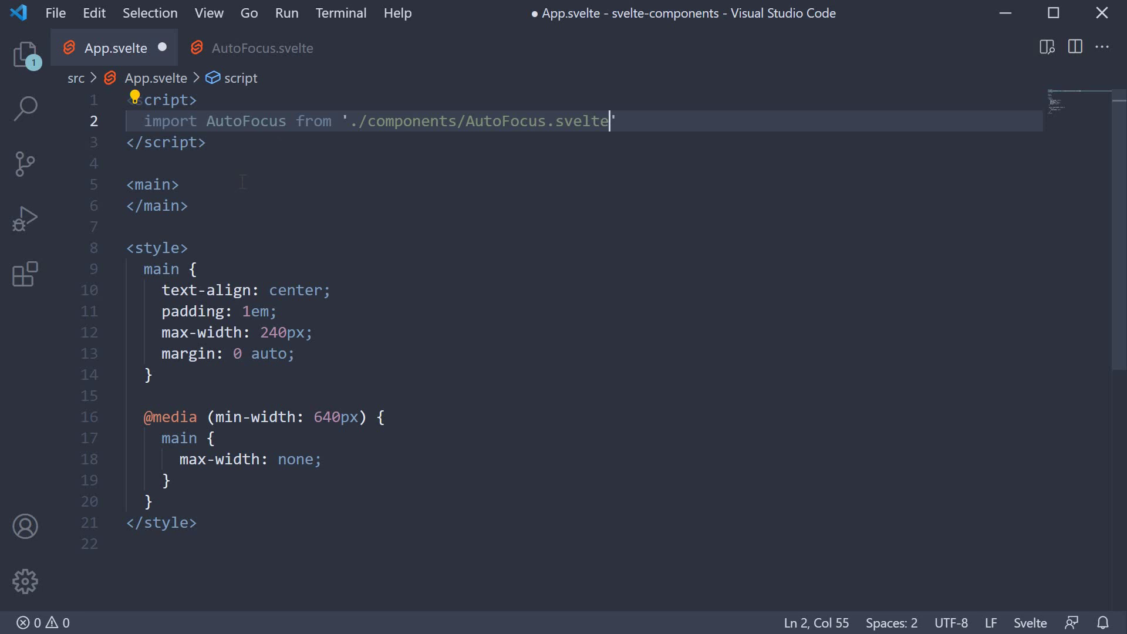
# Step: Place <AutoFocus /> inside the main element and save App.svelte
pyautogui.press('Down')
pyautogui.press('Down')
pyautogui.press('Down')
pyautogui.press('Return')
pyautogui.write('<')
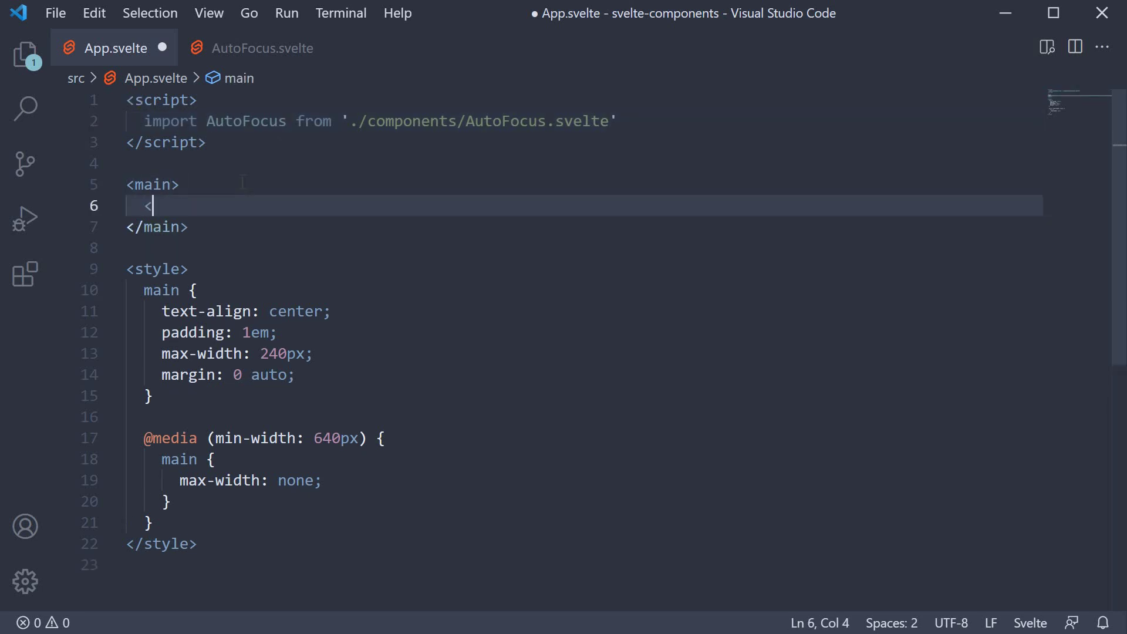
pyautogui.write('A')
pyautogui.press('Return')
pyautogui.write('/>')
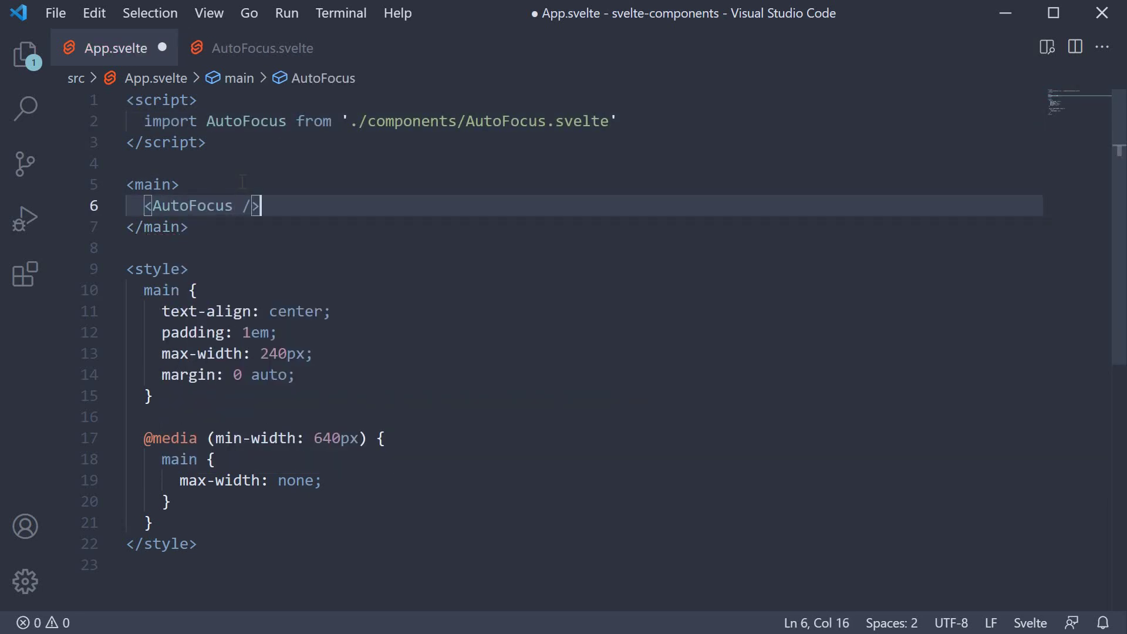
pyautogui.hotkey('ctrl', 's')
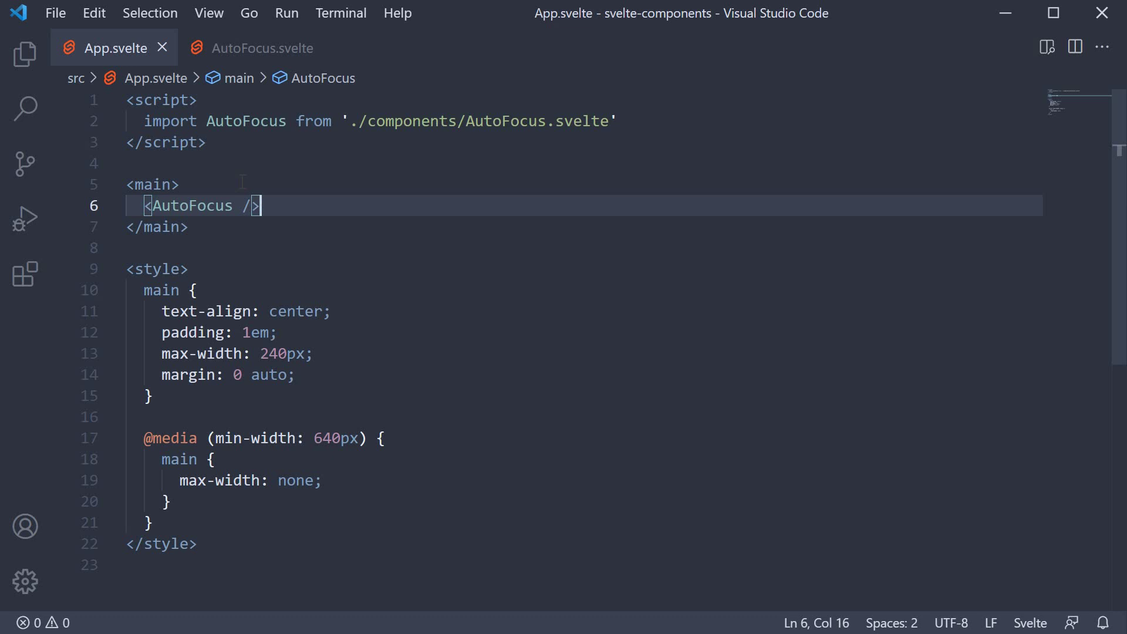
# Step: View the plain text input at localhost:5000 in Chrome, then return to AutoFocus.svelte
pyautogui.hotkey('alt', 'Tab')
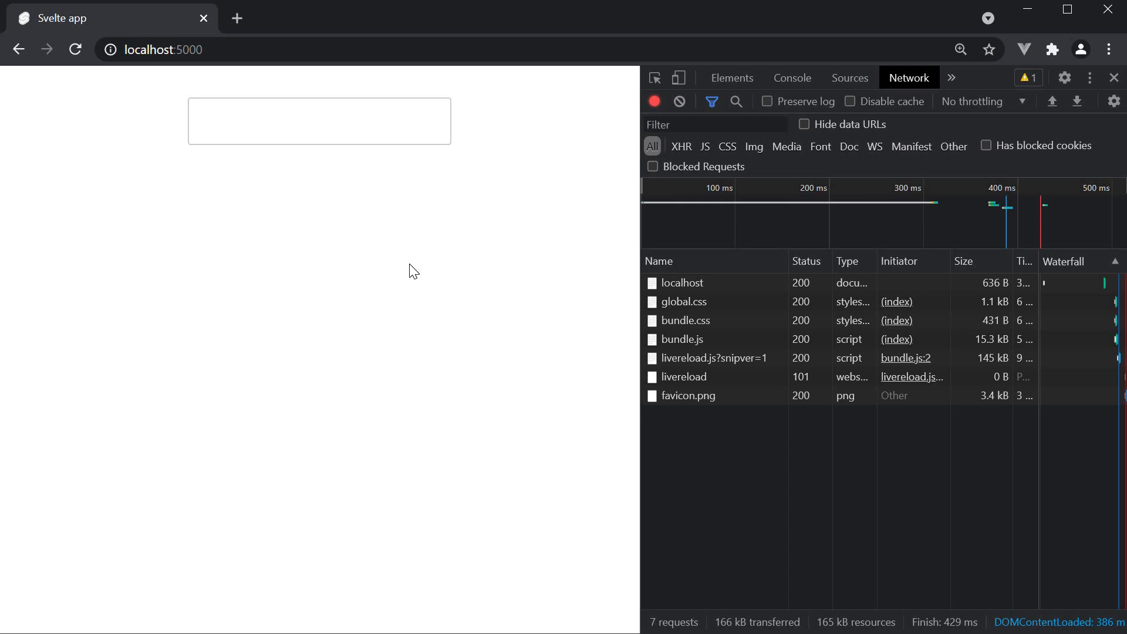
pyautogui.hotkey('alt', 'Tab')
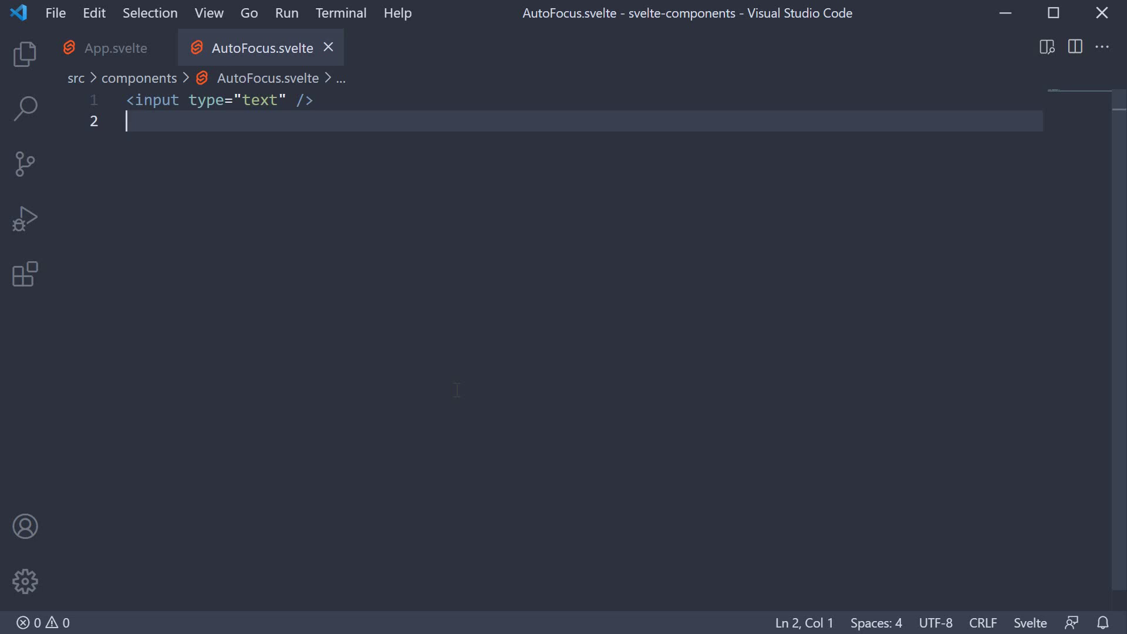
# Step: Add a script block declaring inputRef and add bind:this={inputRef} to the input
pyautogui.press('BackSpace')
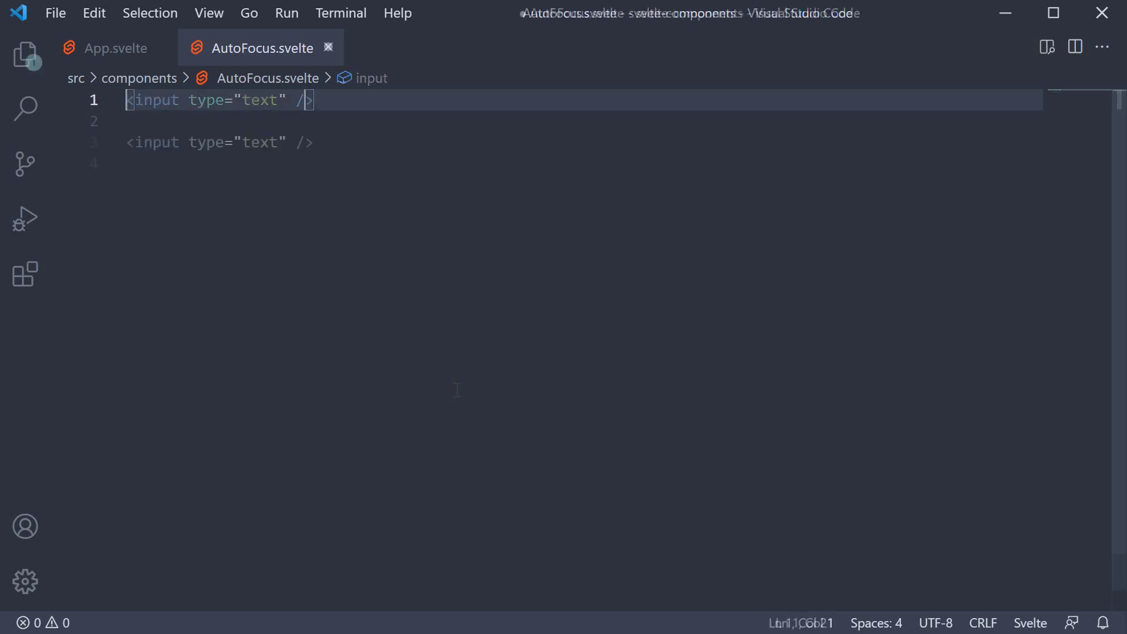
pyautogui.write('script')
pyautogui.press('Tab')
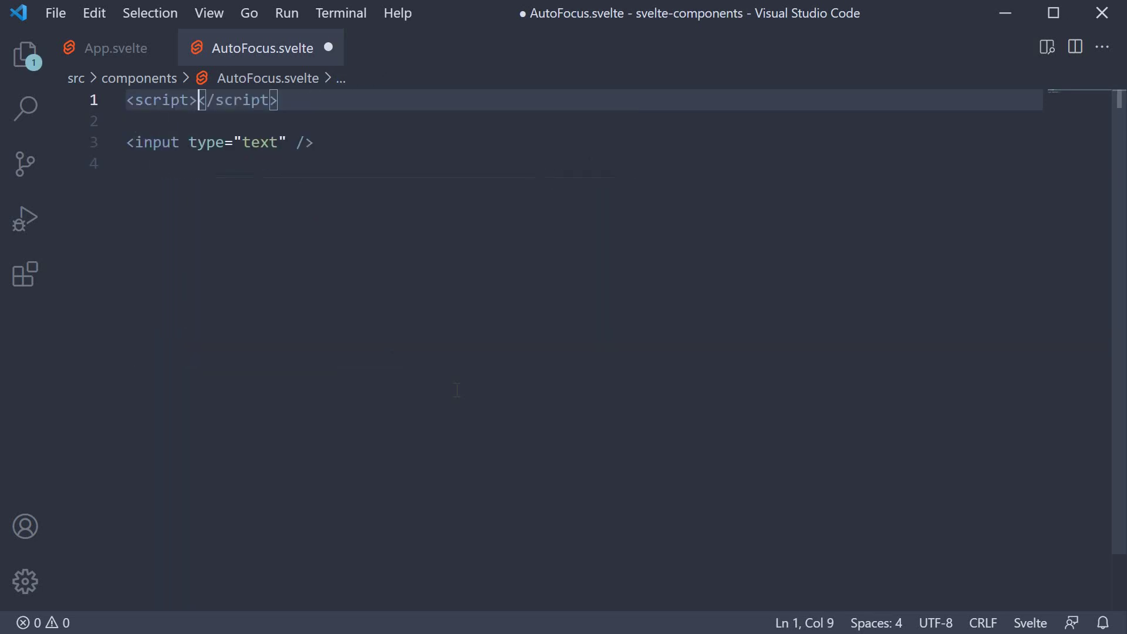
pyautogui.press('Return')
pyautogui.write('let ')
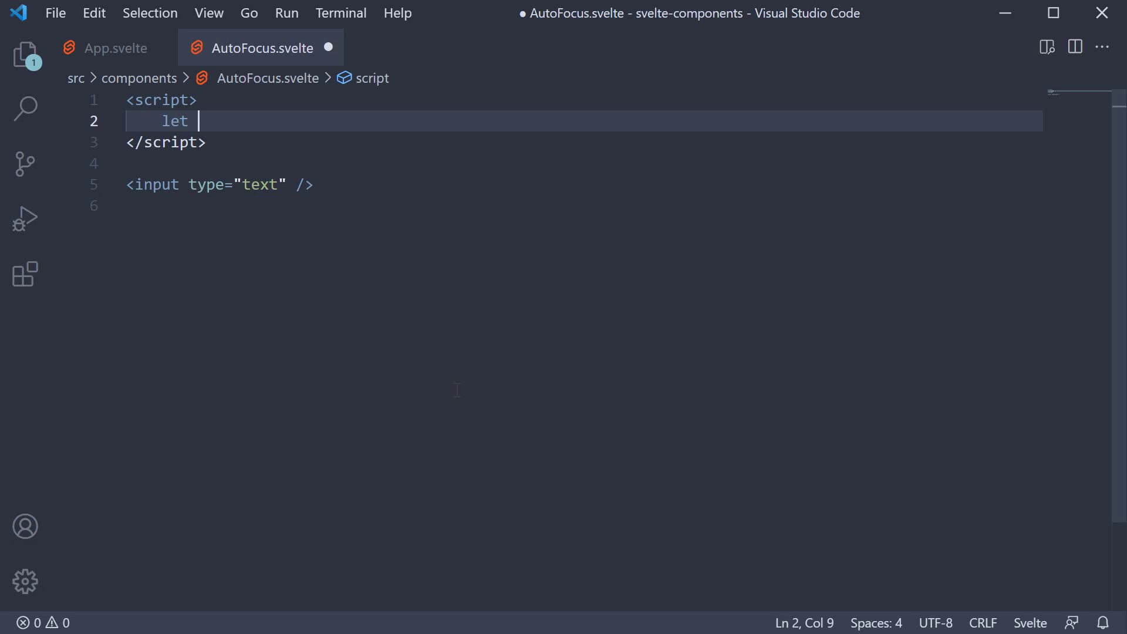
pyautogui.write('inputRef')
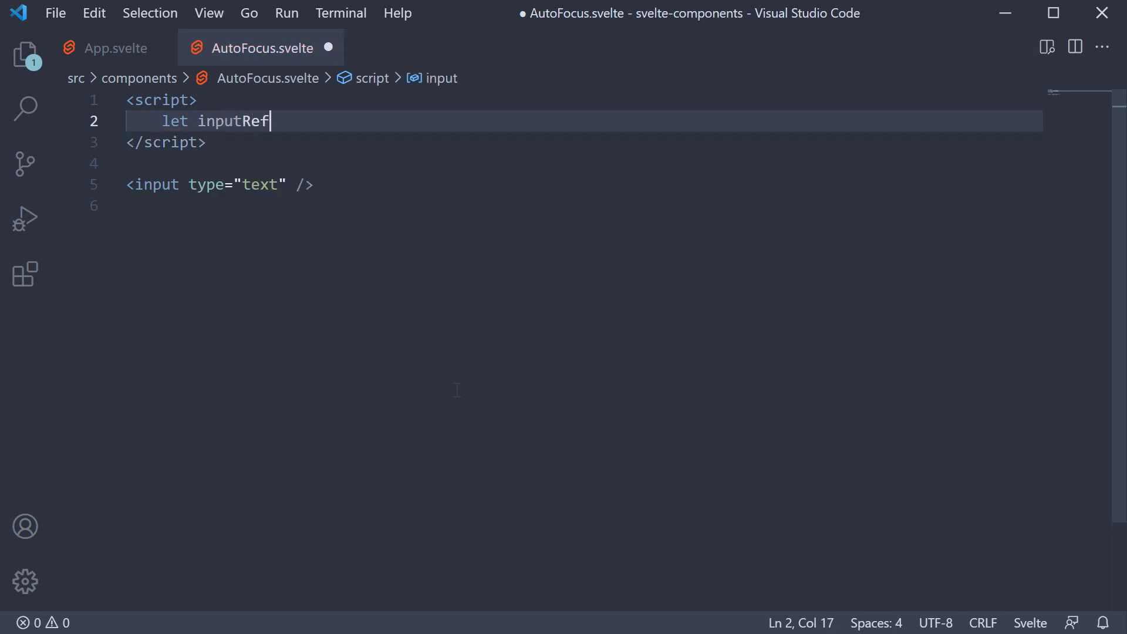
pyautogui.click(288, 184)
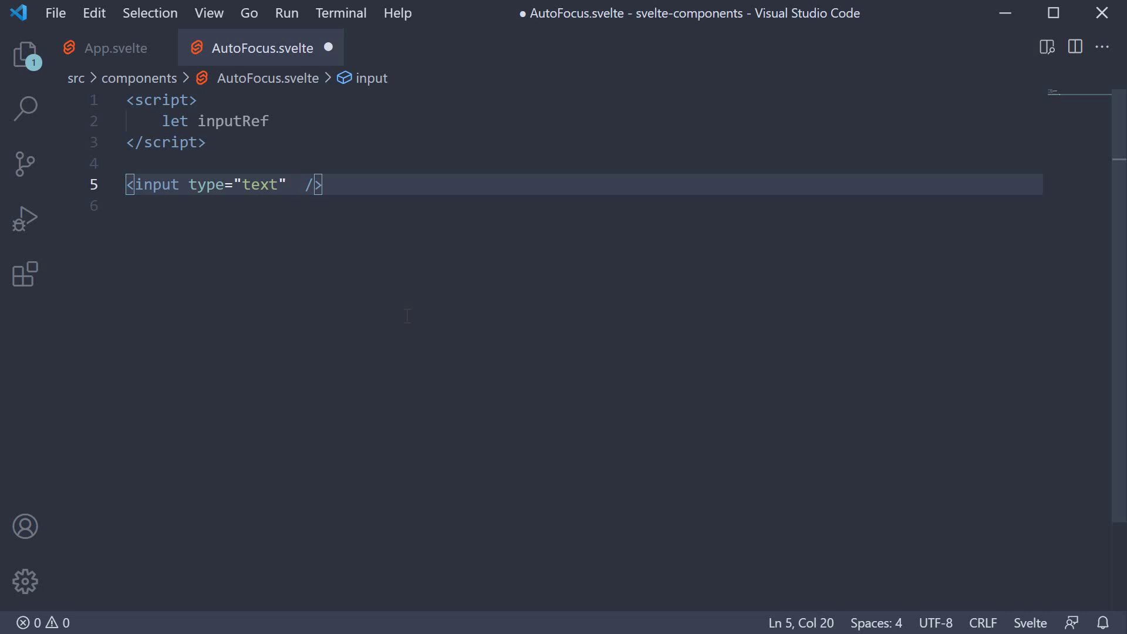
pyautogui.write('bind')
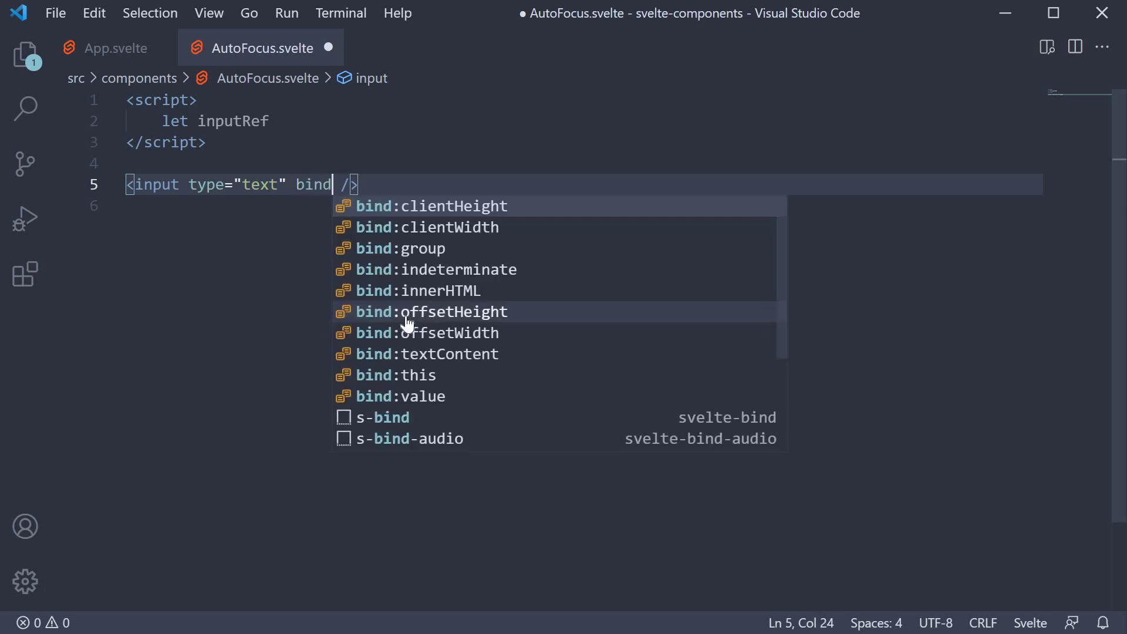
pyautogui.write(':this')
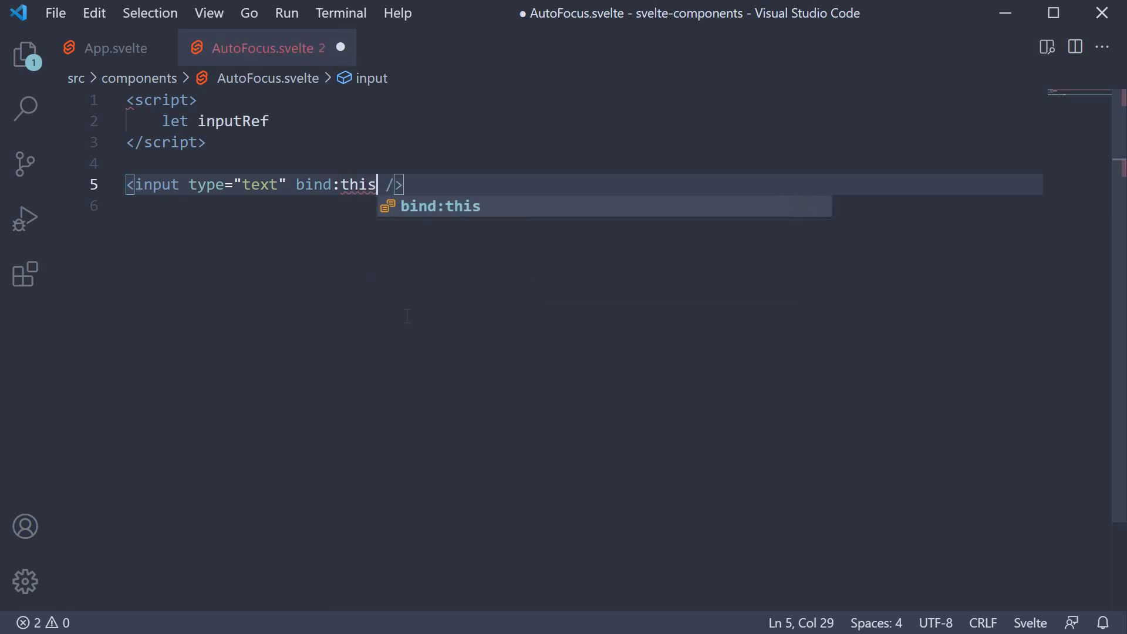
pyautogui.write('=')
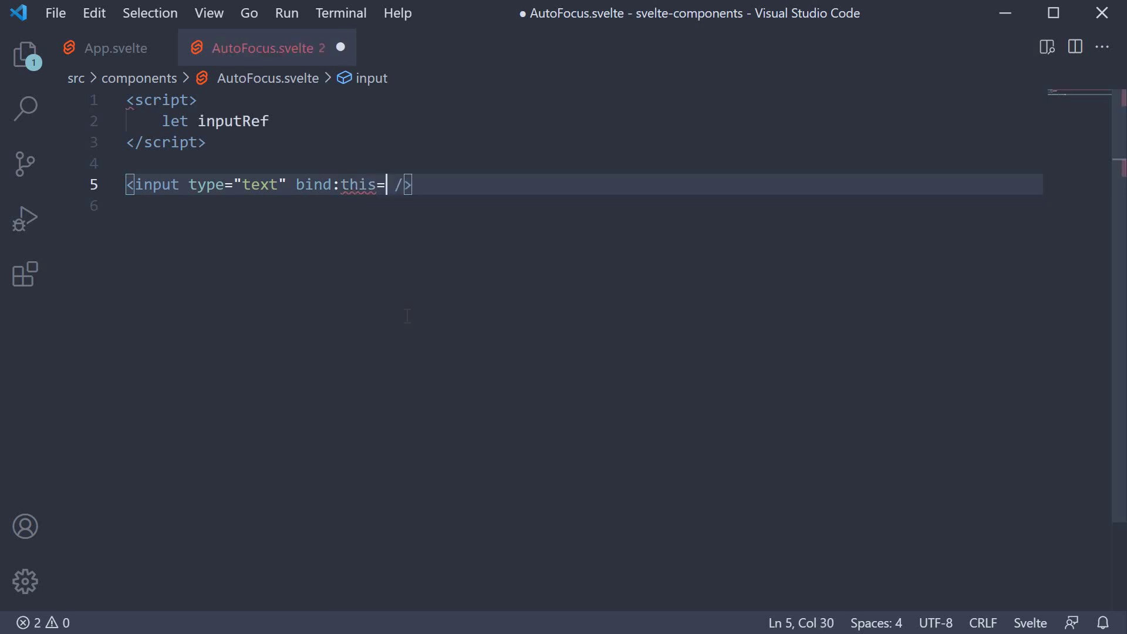
pyautogui.write('{')
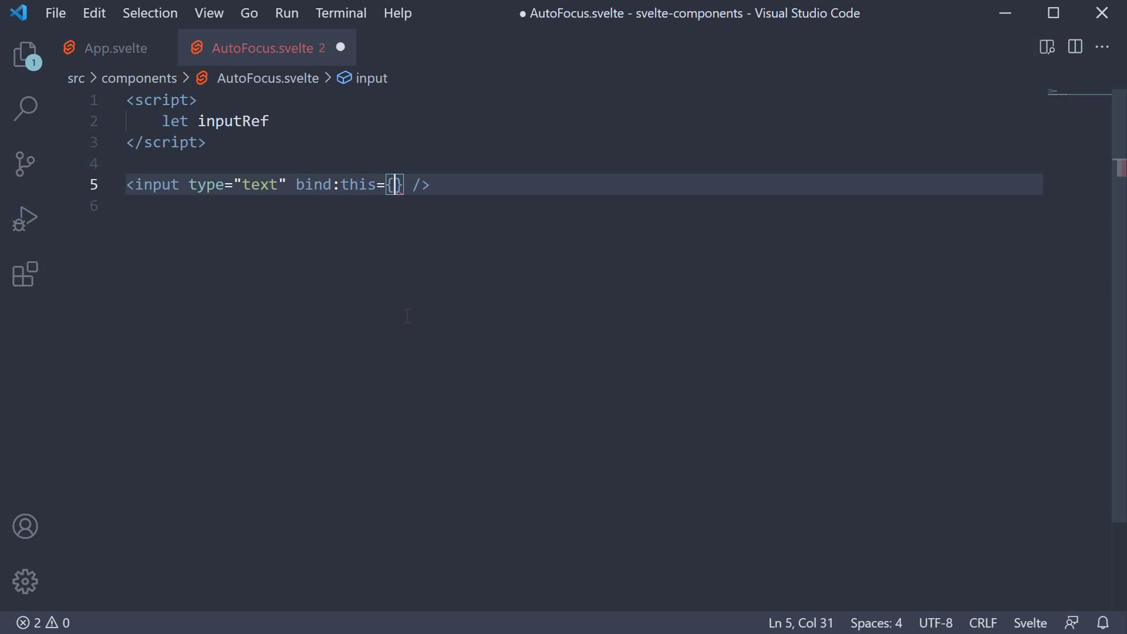
pyautogui.write('inputRef')
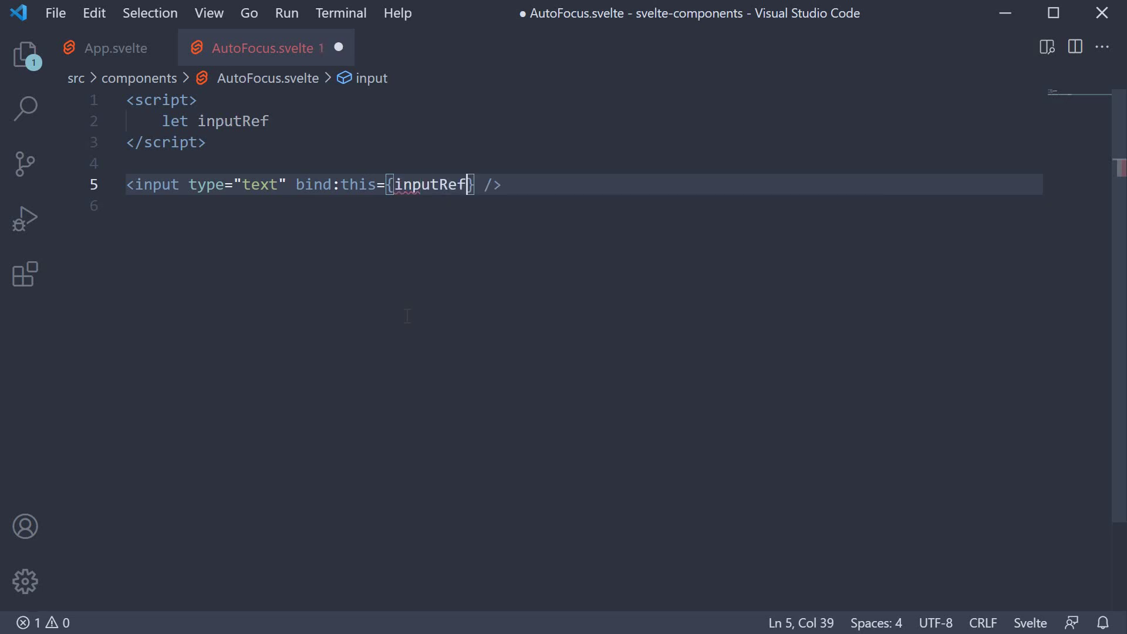
pyautogui.press('End')
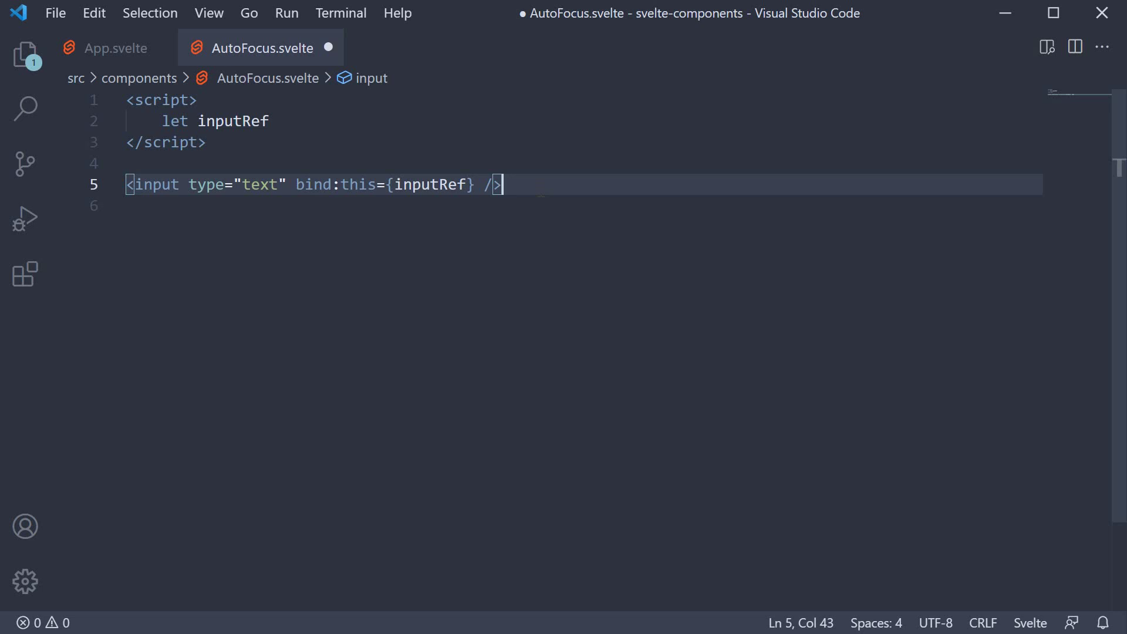
# Step: Add import { onMount } from 'svelte' at the top of the script
pyautogui.click(306, 100)
pyautogui.press('Return')
pyautogui.write("import from 'svelte")
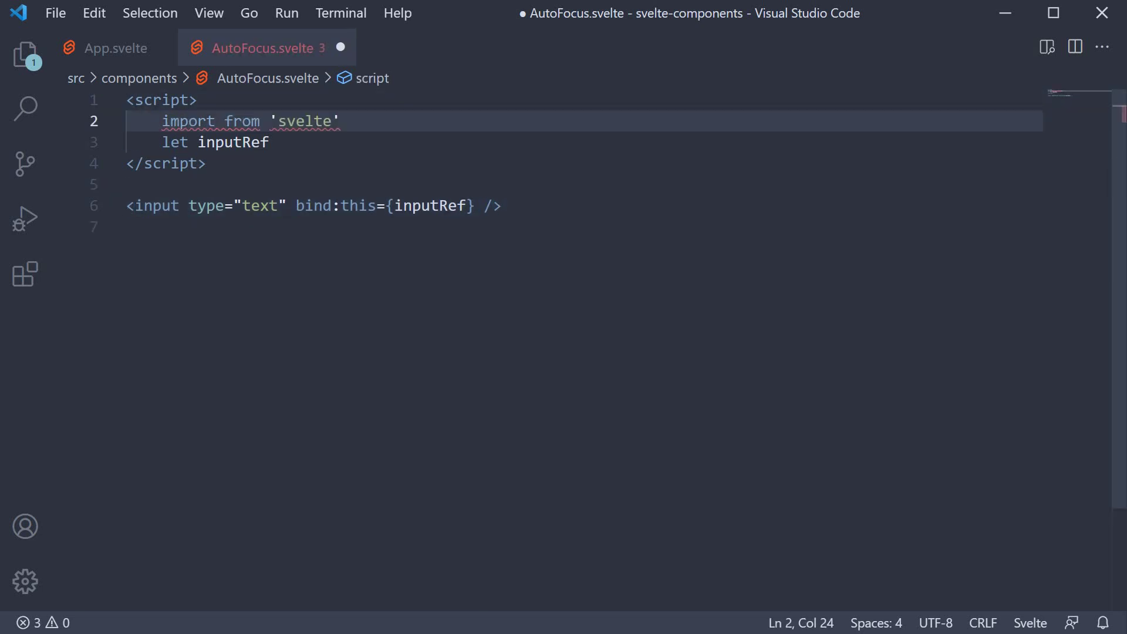
pyautogui.hotkey('ctrl', 'Left')
pyautogui.hotkey('ctrl', 'Left')
pyautogui.write('{ on')
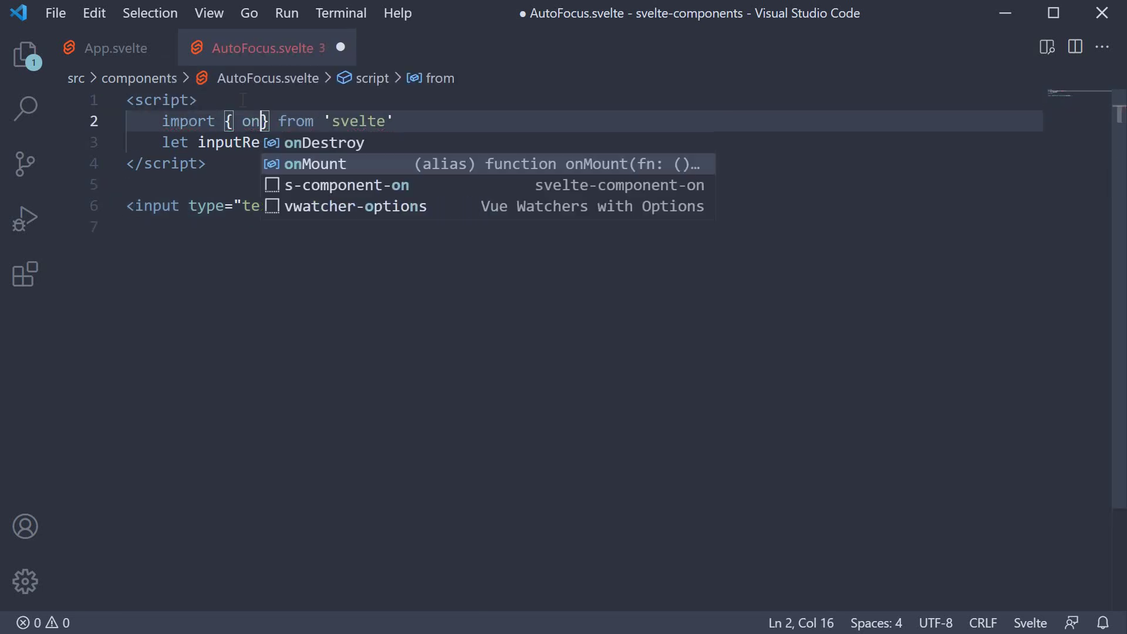
pyautogui.write('M')
pyautogui.press('Return')
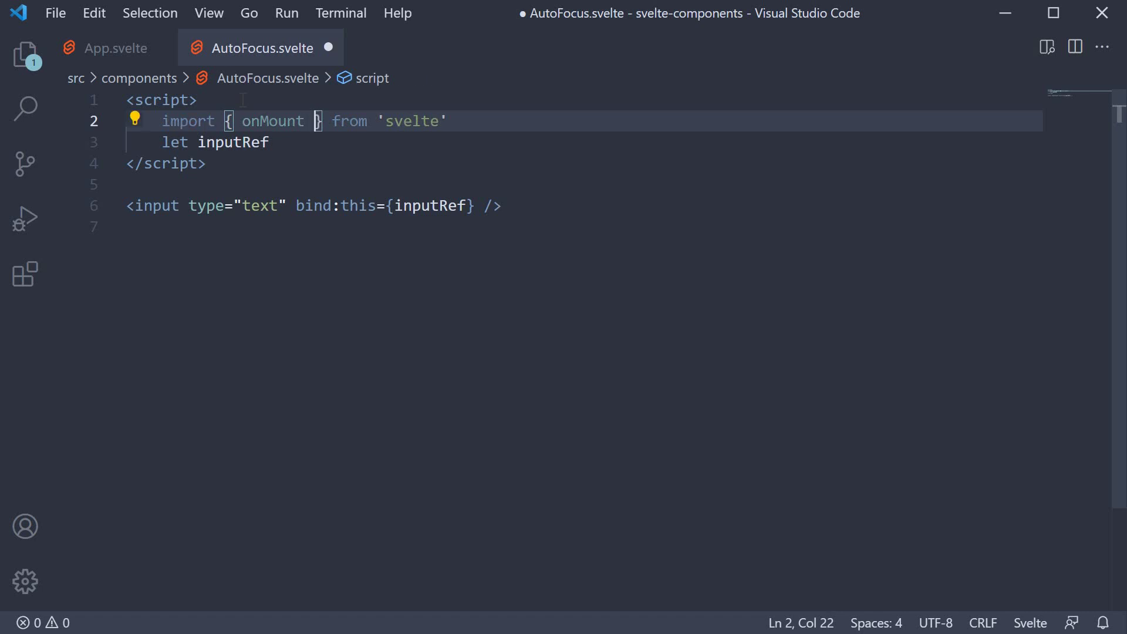
# Step: Below the inputRef declaration, write an onMount callback calling inputRef.focus()
pyautogui.click(299, 144)
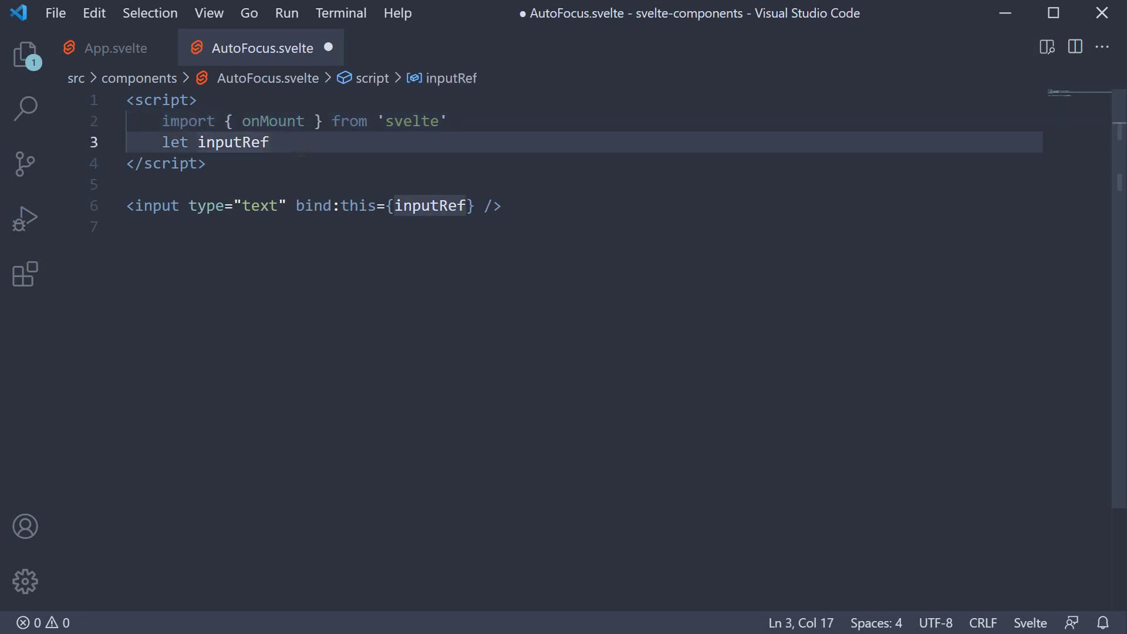
pyautogui.press('Return')
pyautogui.press('Return')
pyautogui.write('onMount')
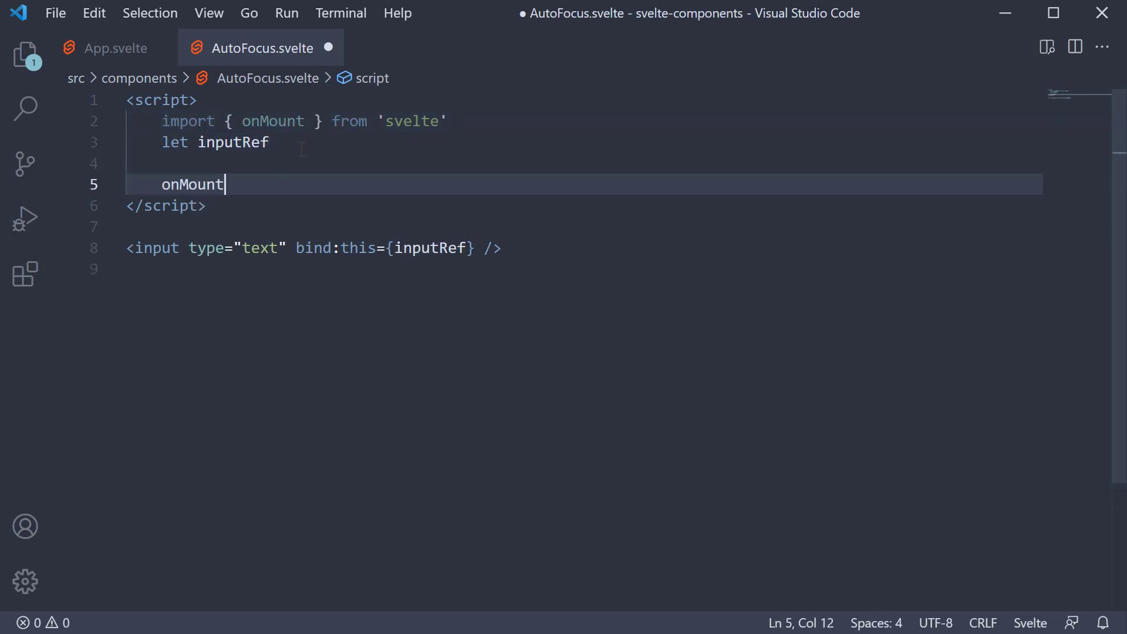
pyautogui.write('(() => {')
pyautogui.press('Return')
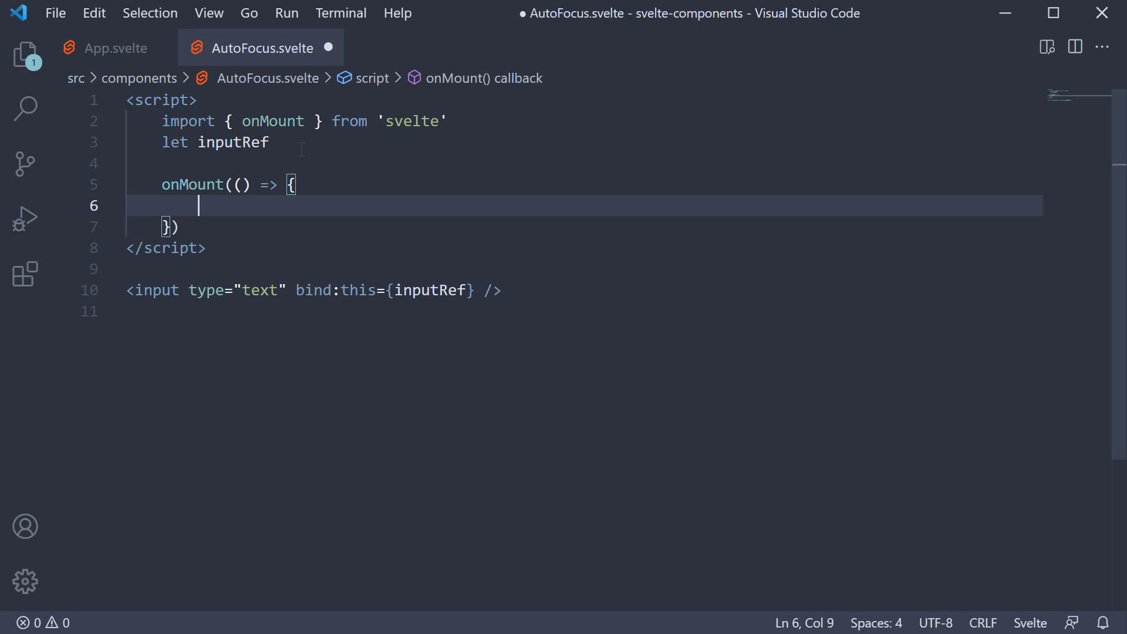
pyautogui.write('input')
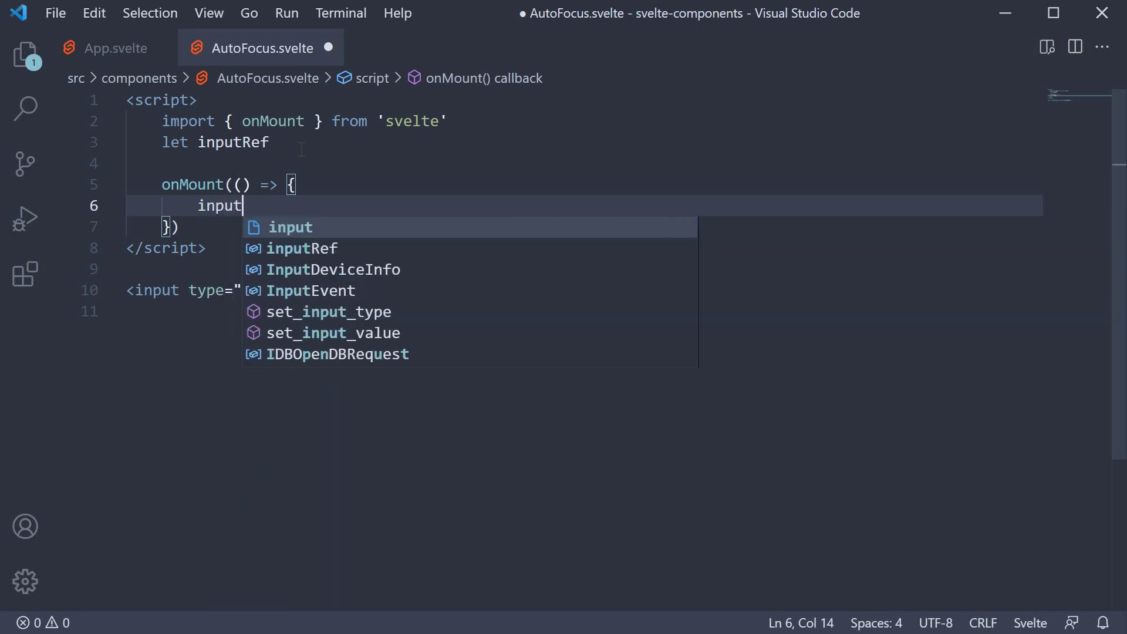
pyautogui.press('Down')
pyautogui.press('Return')
pyautogui.write('.')
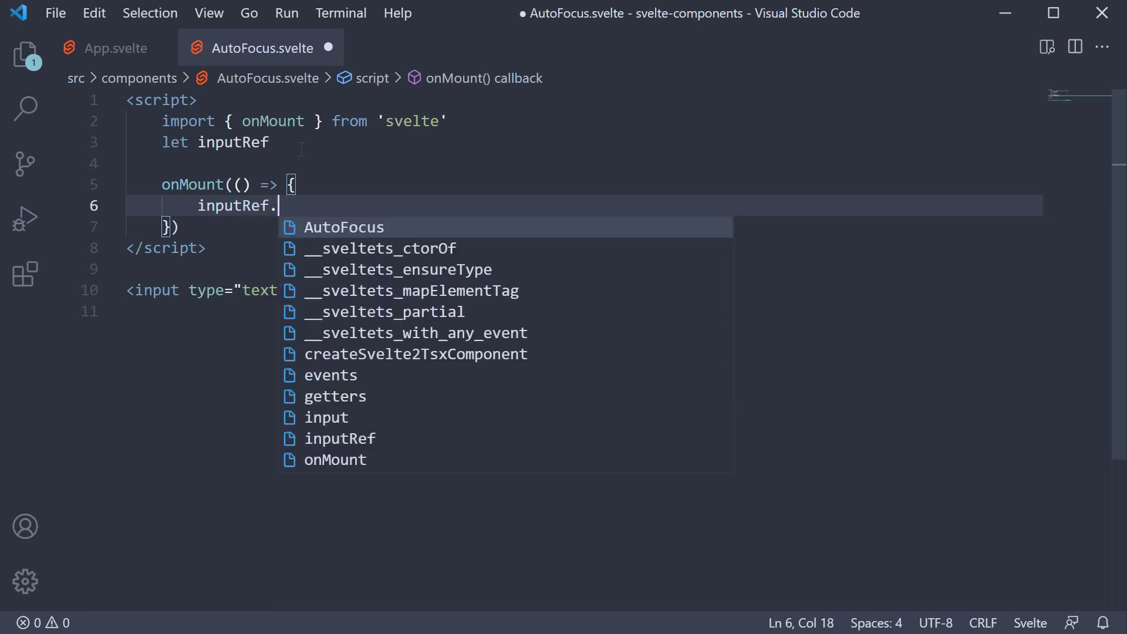
pyautogui.write('focus()')
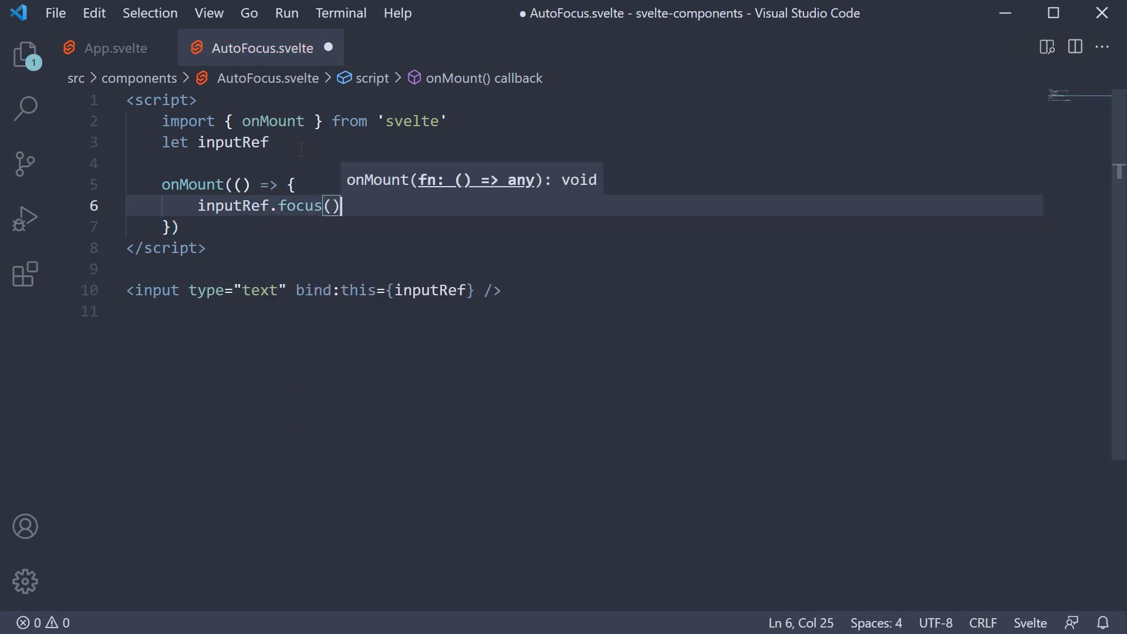
# Step: Reformat AutoFocus.svelte to two-space indentation and save it
pyautogui.hotkey('shift', 'alt', 'f')
pyautogui.press('Escape')
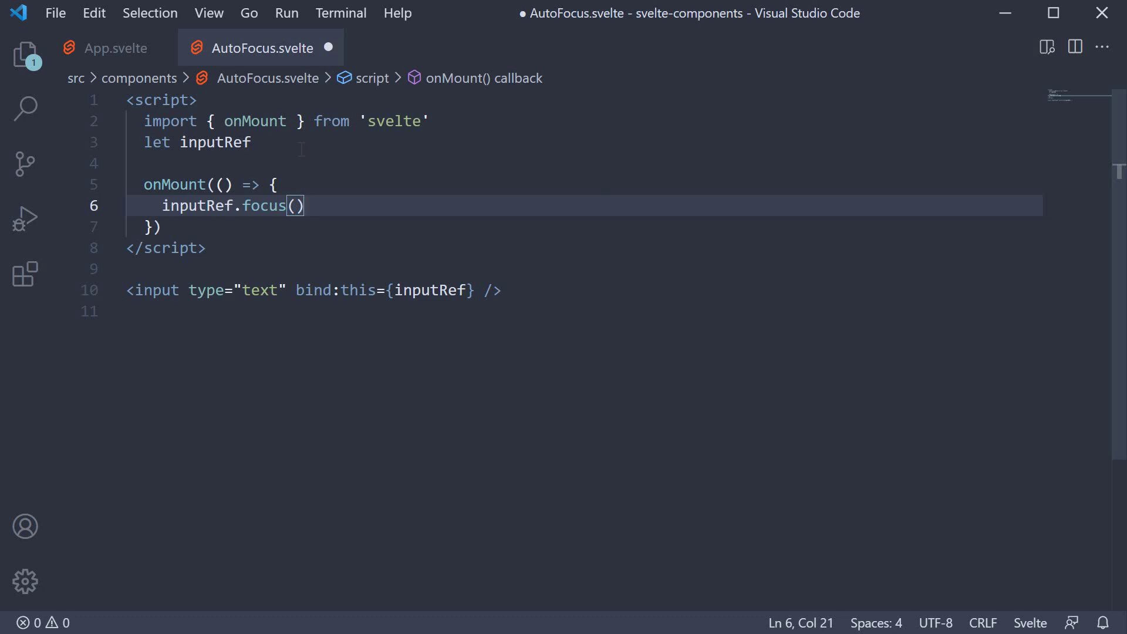
pyautogui.hotkey('ctrl', 's')
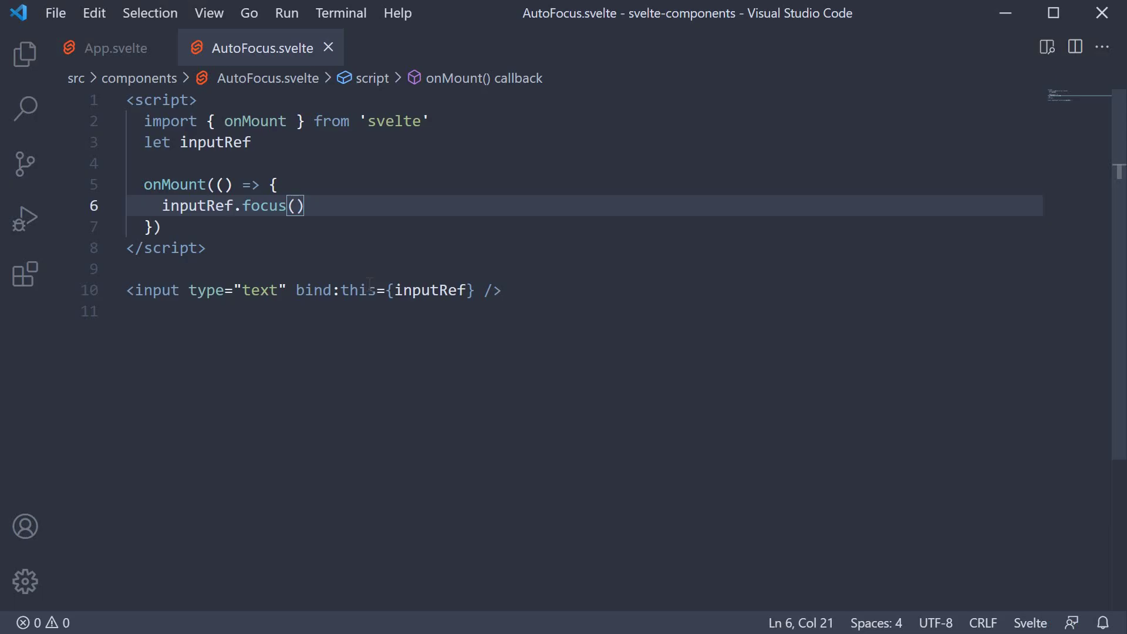
# Step: Select the word 'this' in the input's bind:this attribute on line 10
pyautogui.doubleClick(359, 291)
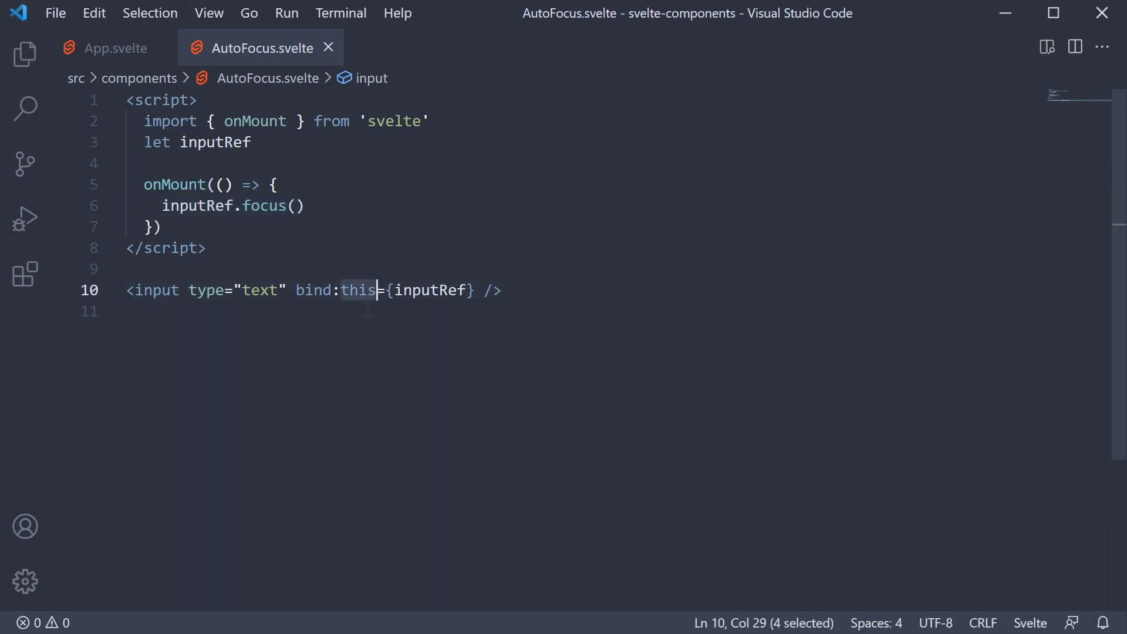